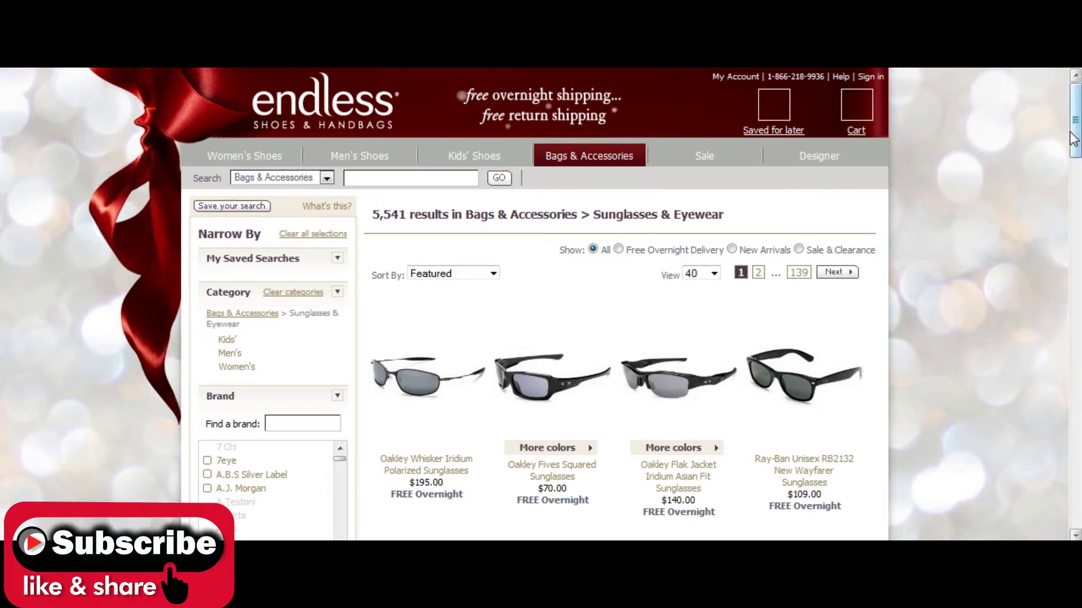
- Search Google for 'adwords keyword tool' in a new tab and open the Keyword Tool result
left_click_drag(1076, 141, 1063, 234)
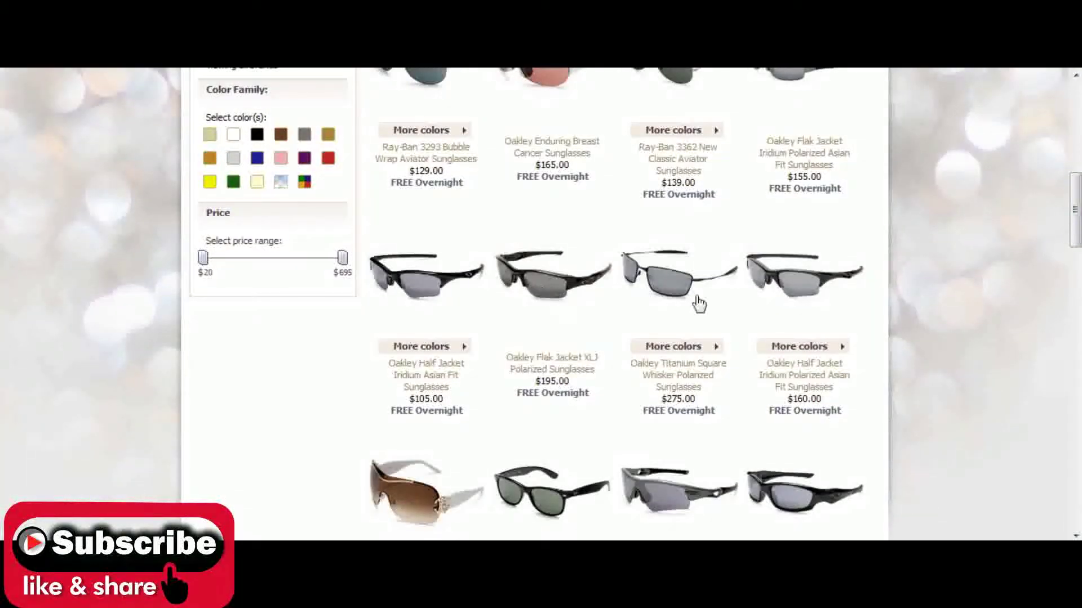
left_click_drag(1075, 237, 1076, 147)
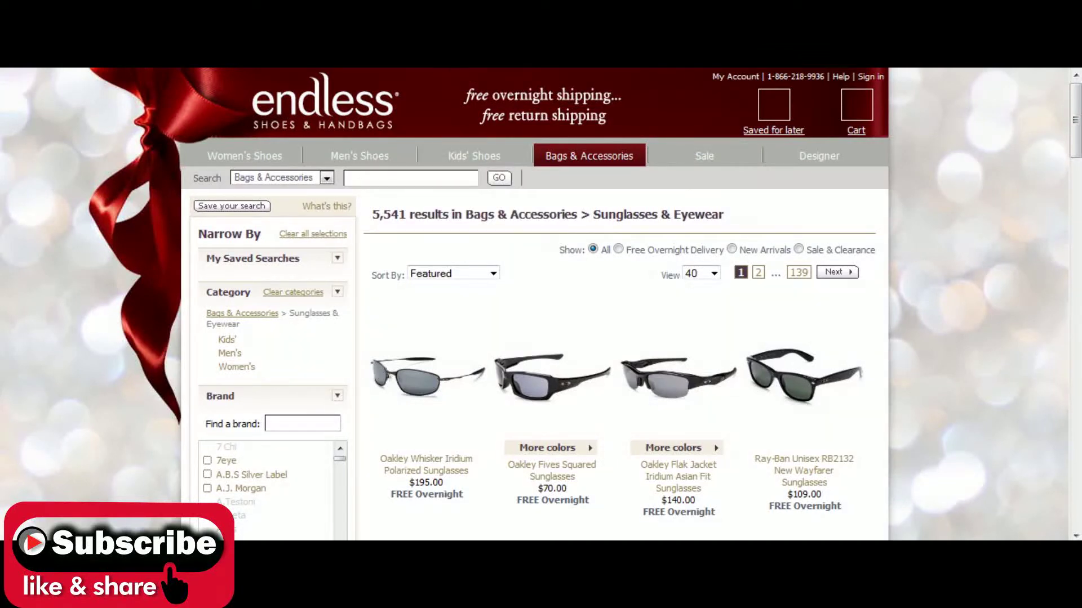
key("ctrl+t")
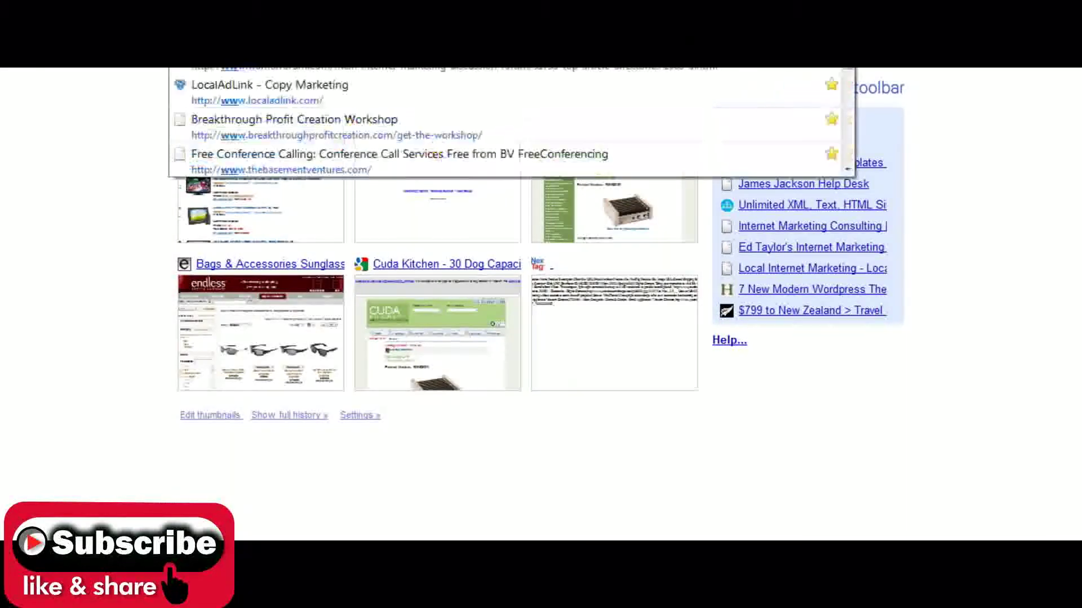
key("Return")
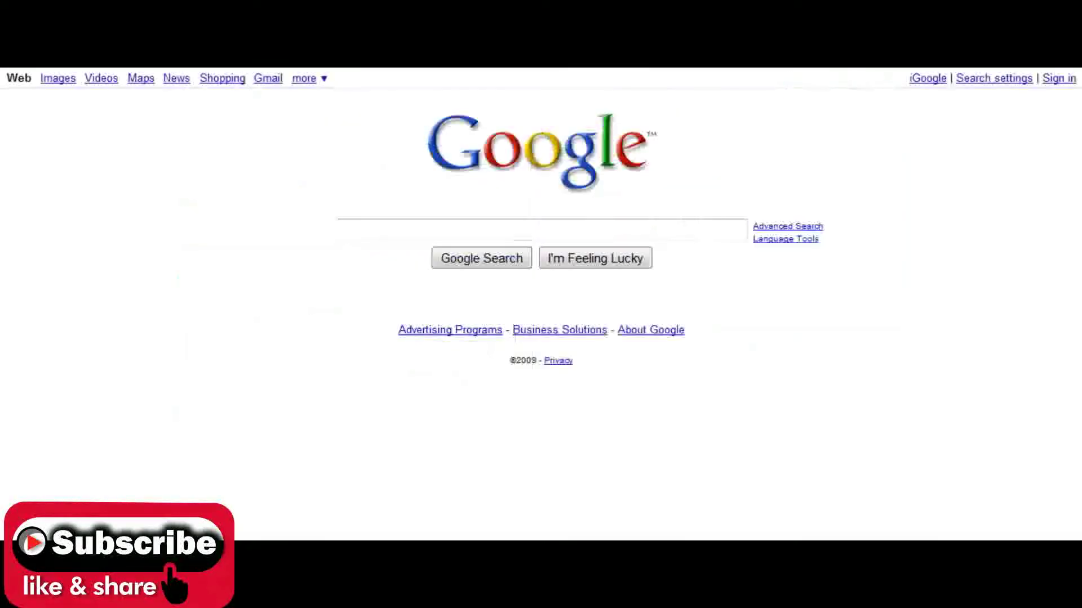
type("adwords keywor")
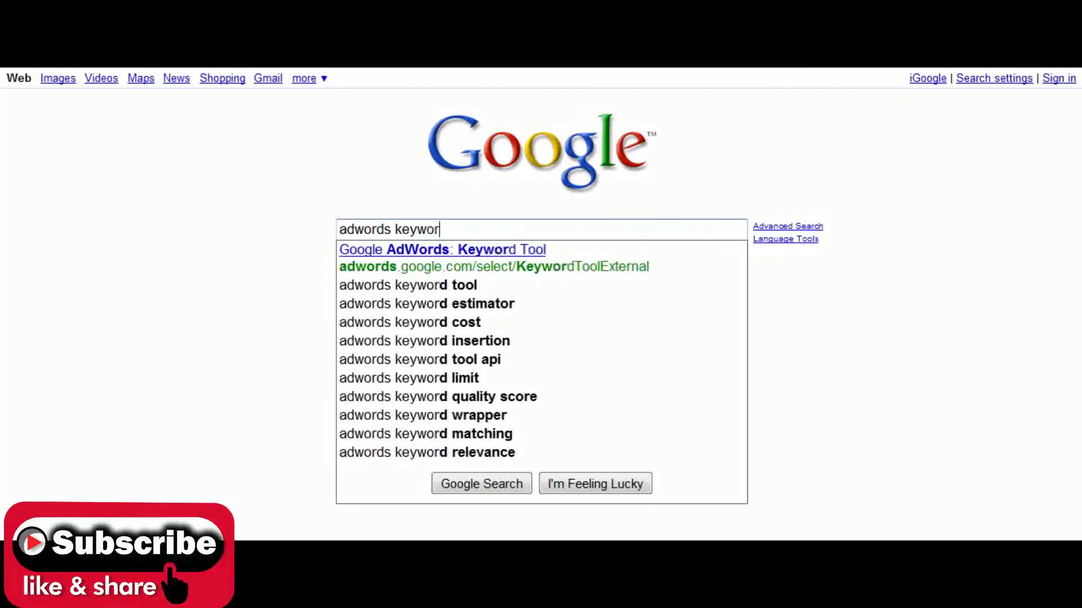
type("d tool")
key("Return")
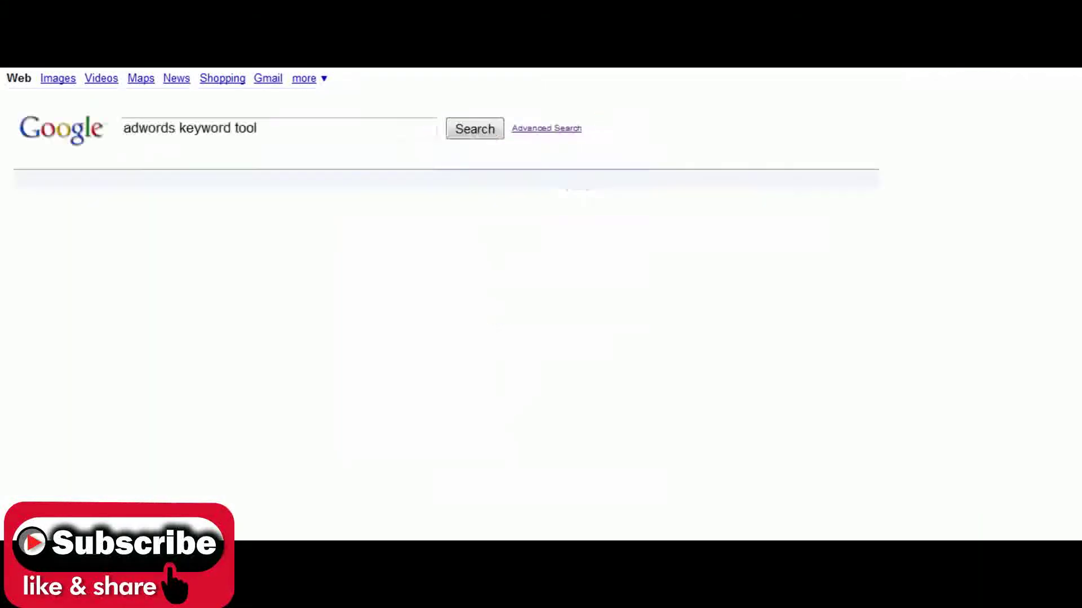
left_click(180, 359)
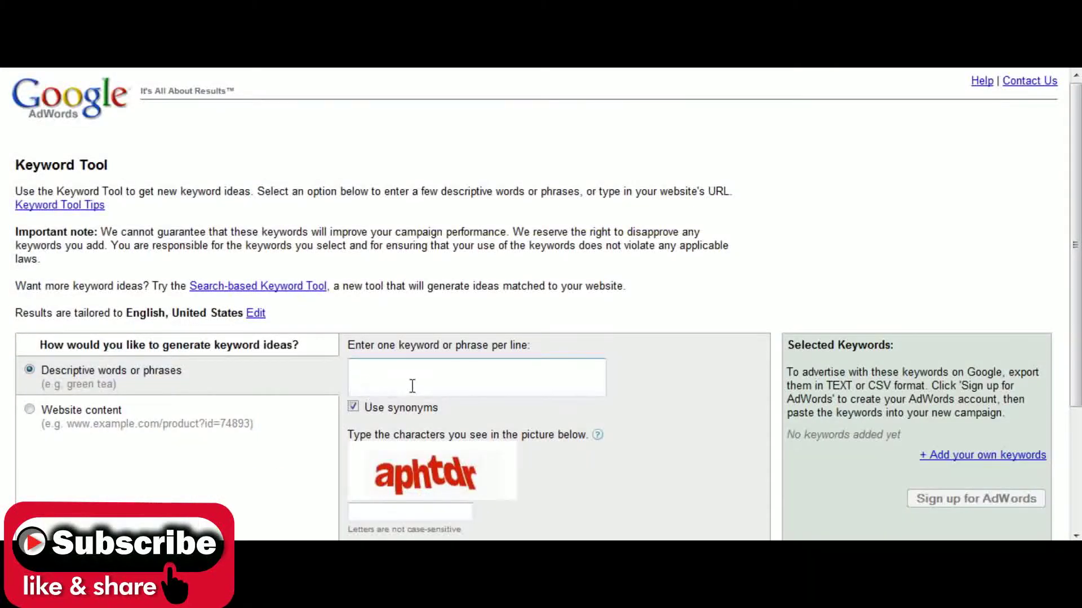
left_click(412, 384)
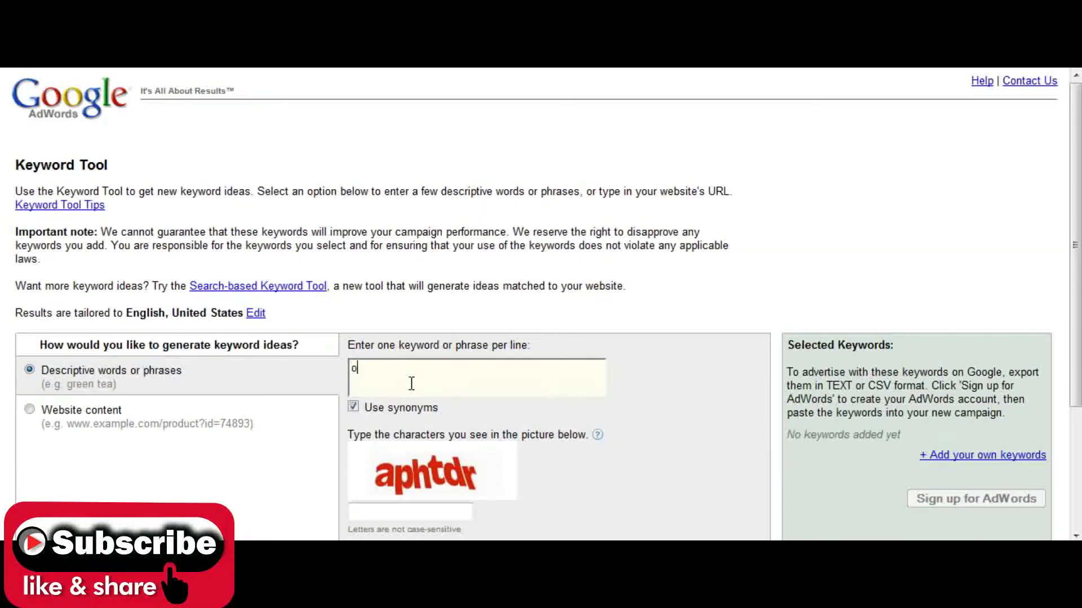
- Submit 'oakley' with the picture verification characters to get keyword ideas
key("Tab")
key("Tab")
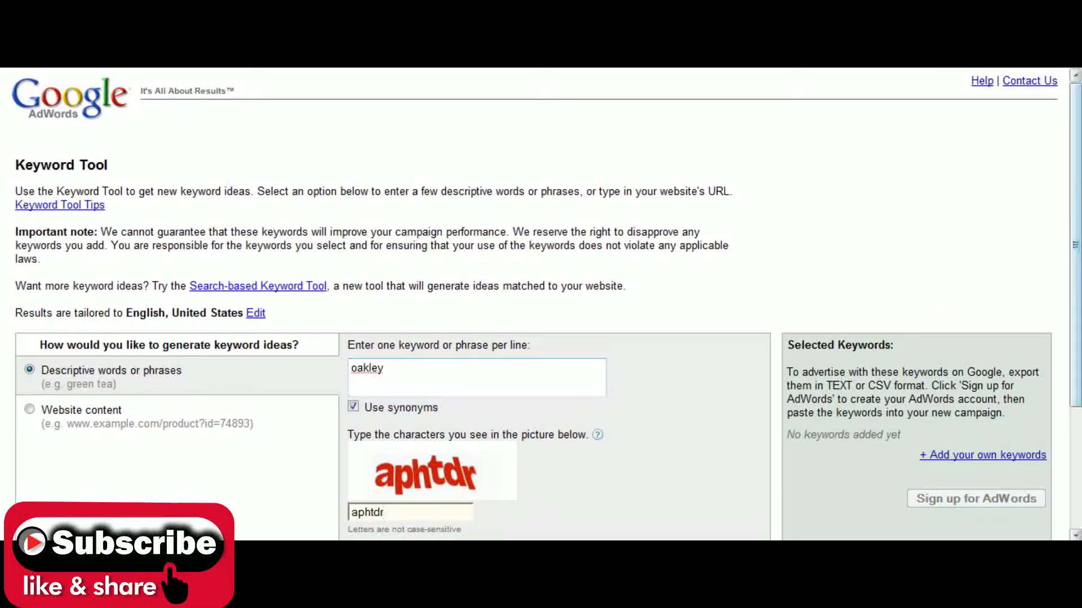
scroll(411, 383, "down", 2)
left_click(406, 244)
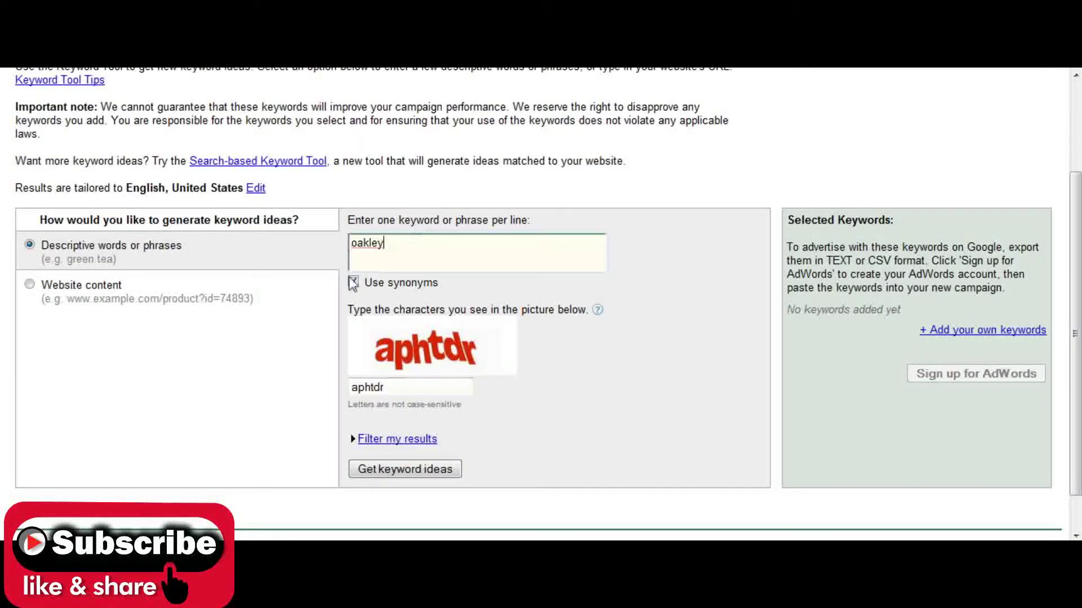
left_click(374, 474)
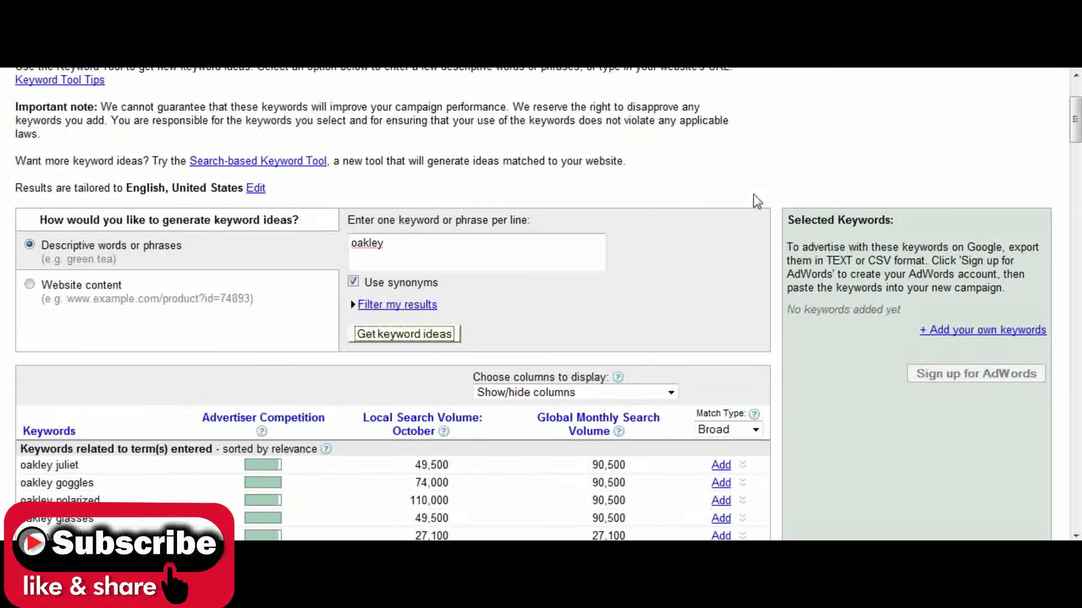
- Sort the oakley ideas by global monthly search volume and set Match Type to Phrase
left_click_drag(1076, 134, 1076, 155)
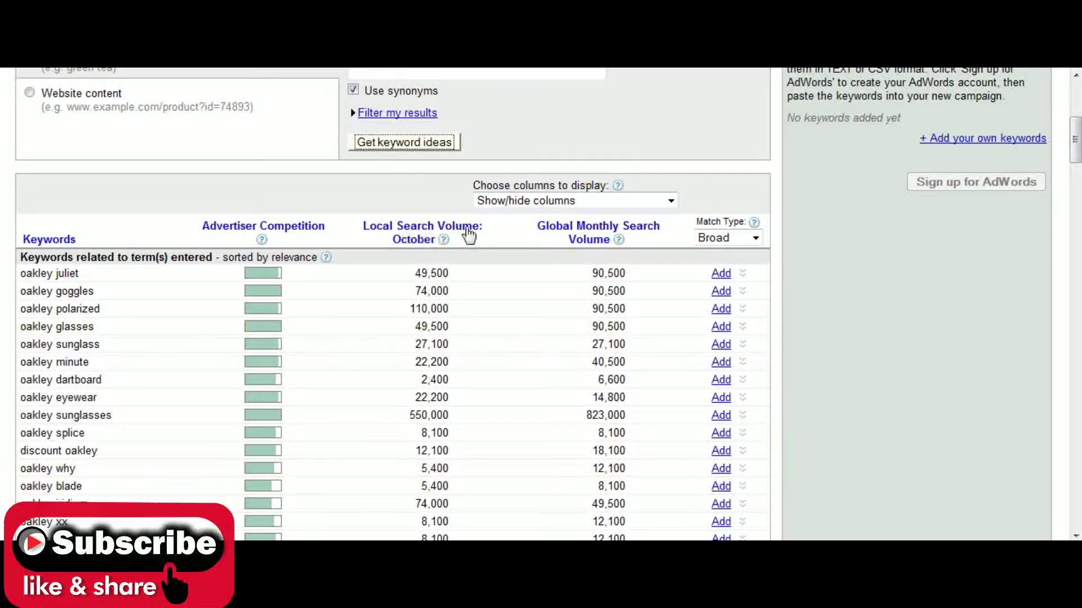
left_click(598, 233)
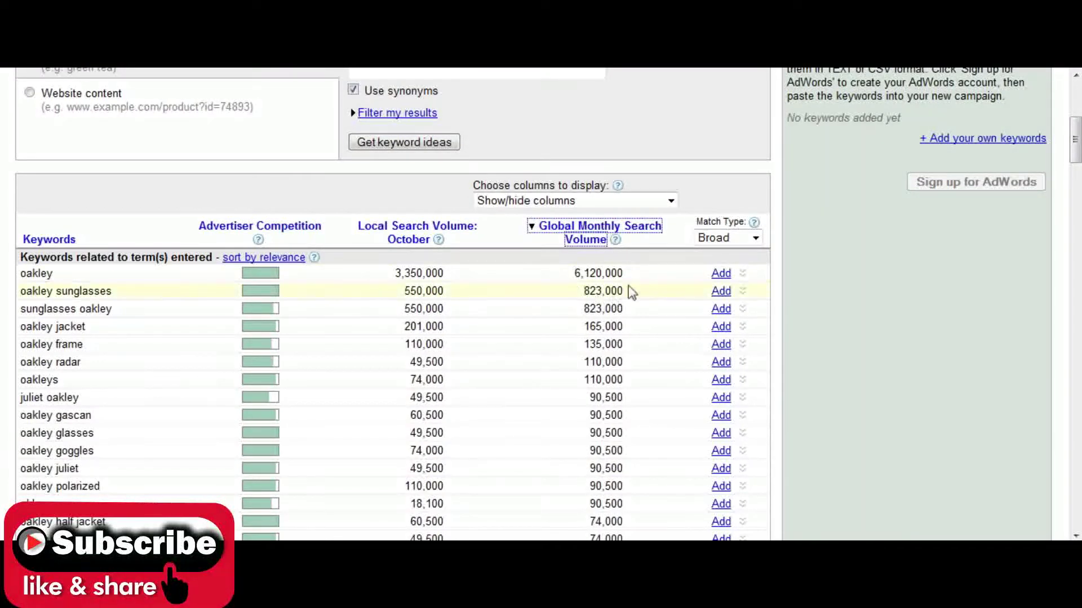
left_click(671, 248)
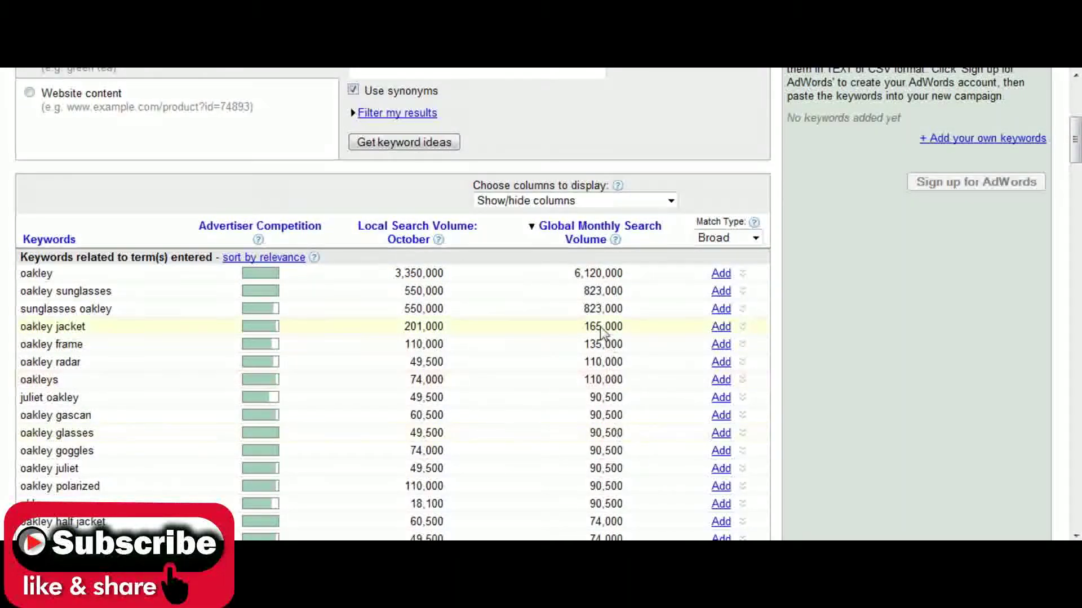
left_click(737, 237)
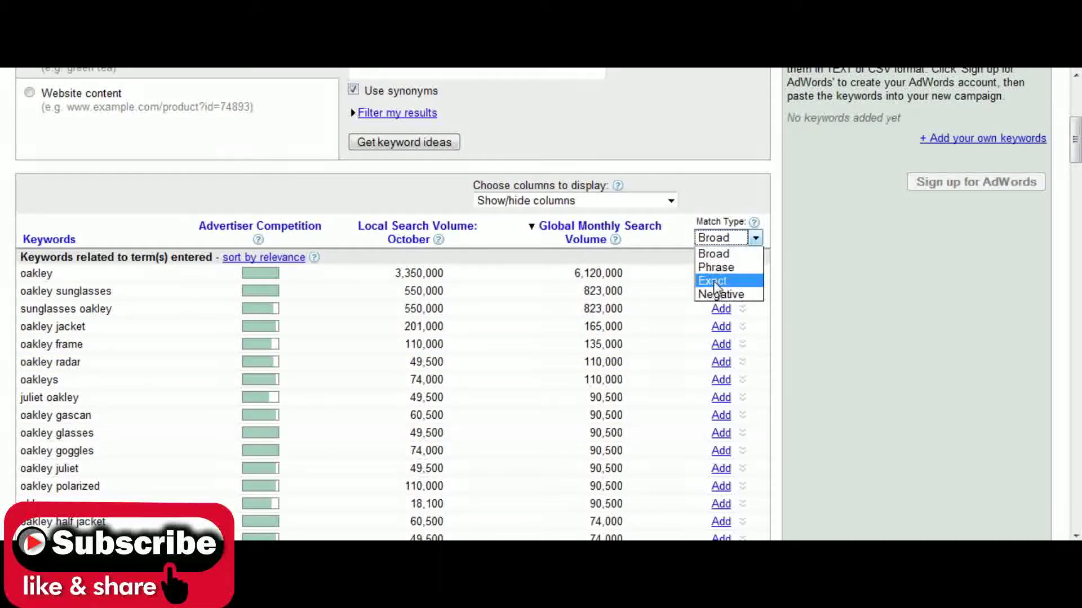
left_click(712, 268)
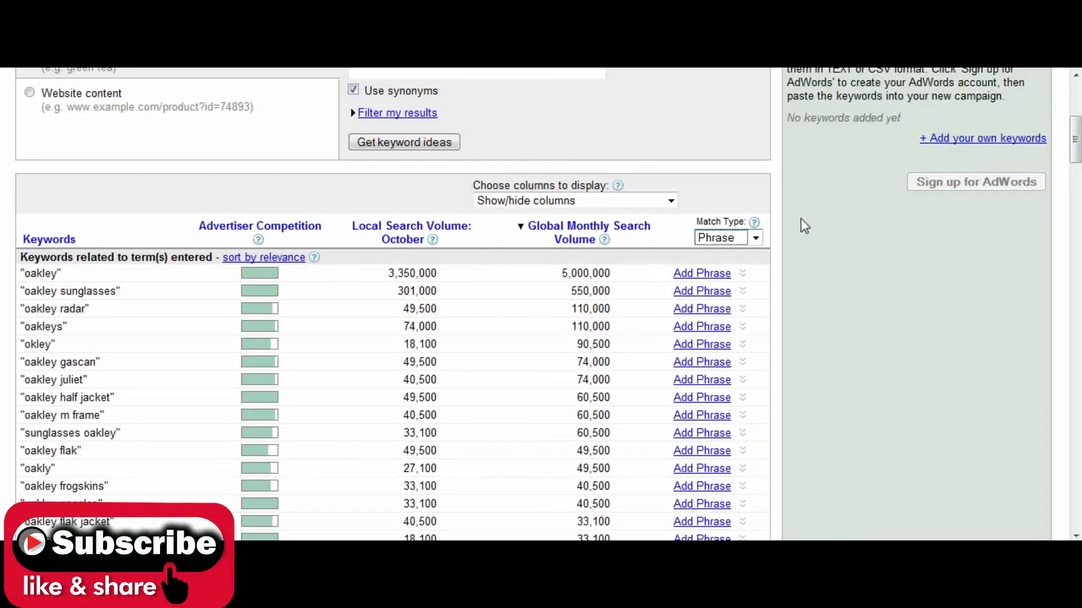
- Highlight the oakley gascan figures (49,500 and 74,000) and part of its keyword
left_click_drag(1075, 131, 1053, 138)
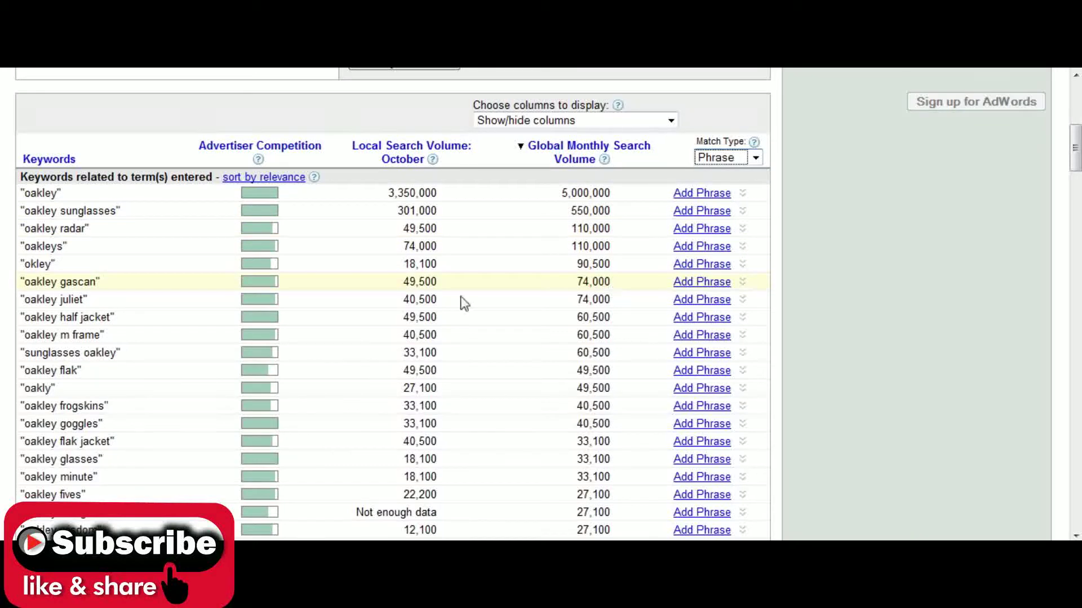
left_click_drag(451, 287, 400, 288)
left_click(473, 287)
left_click_drag(613, 283, 430, 286)
left_click(359, 283)
left_click_drag(105, 282, 21, 282)
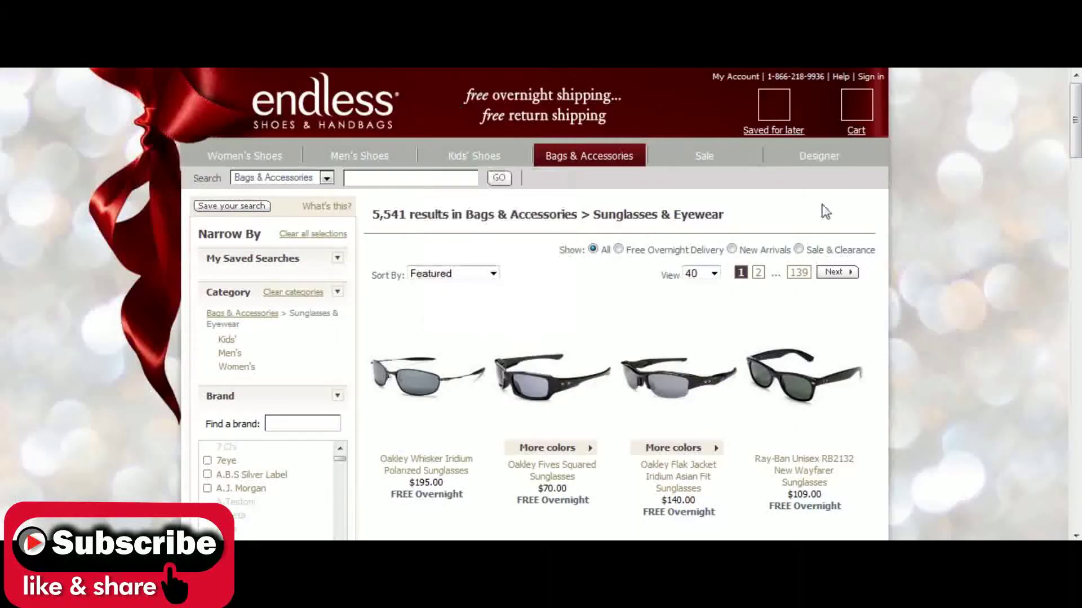
- Scroll through Endless.com's 5,541 Sunglasses & Eyewear results and back to the top
left_click_drag(1073, 107, 1074, 158)
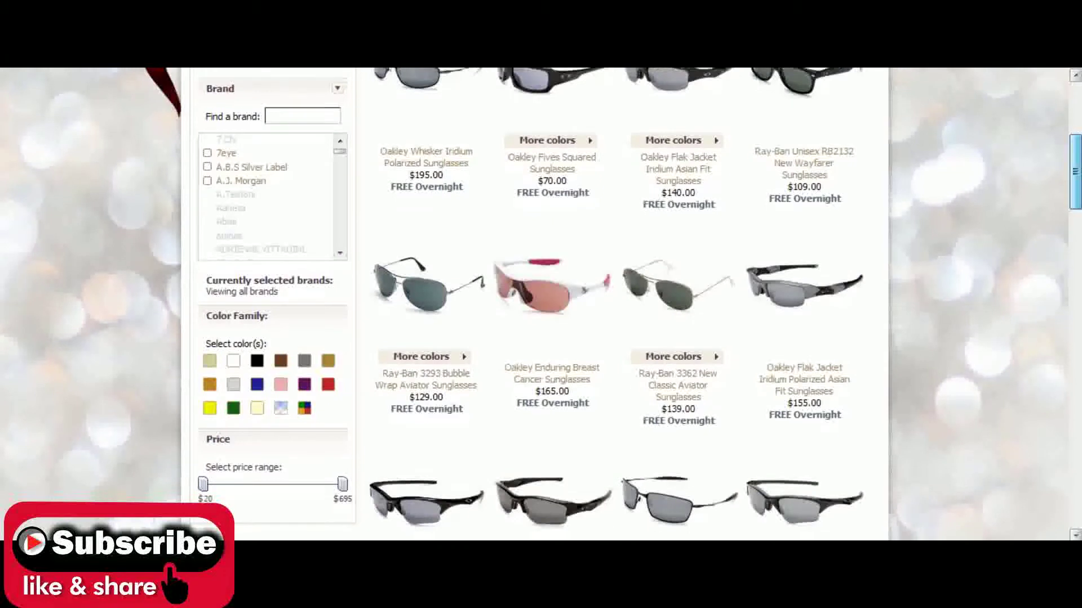
scroll(620, 305, "down", 3)
scroll(619, 304, "down", 3)
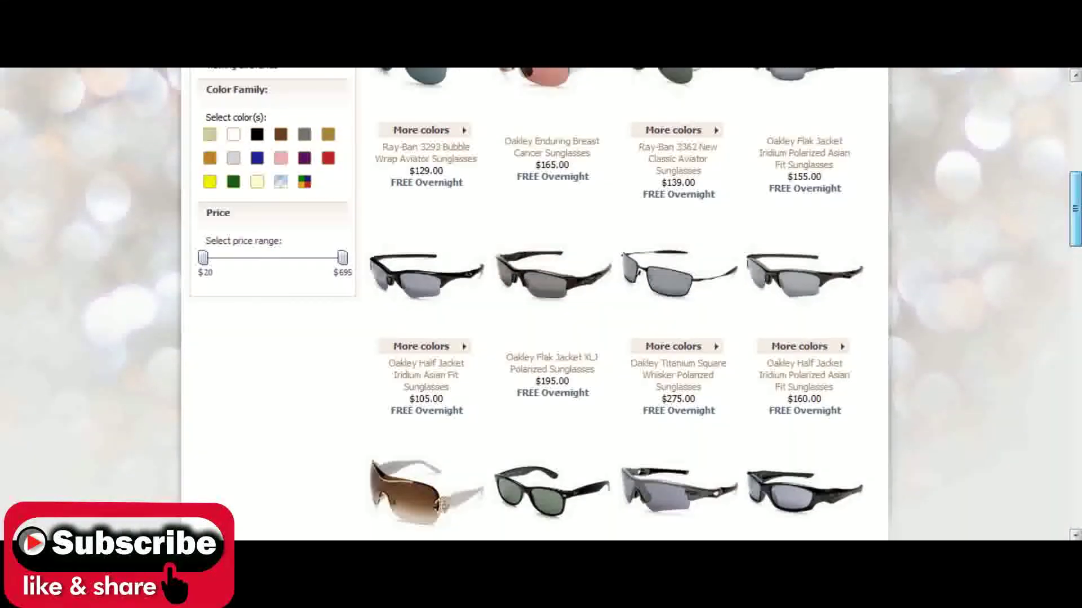
scroll(620, 304, "down", 3)
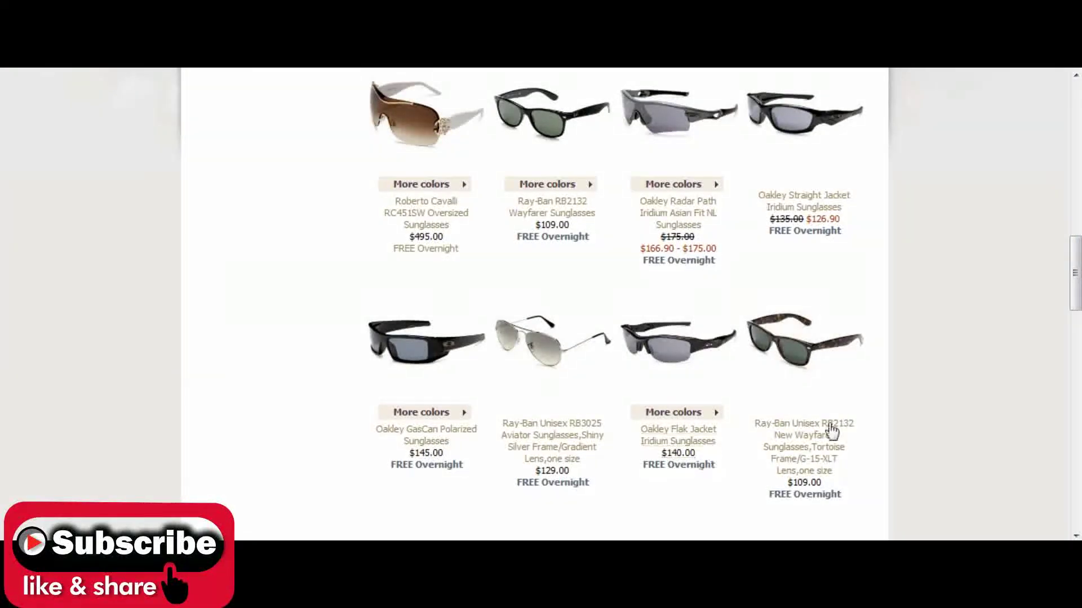
left_click_drag(1077, 287, 1078, 332)
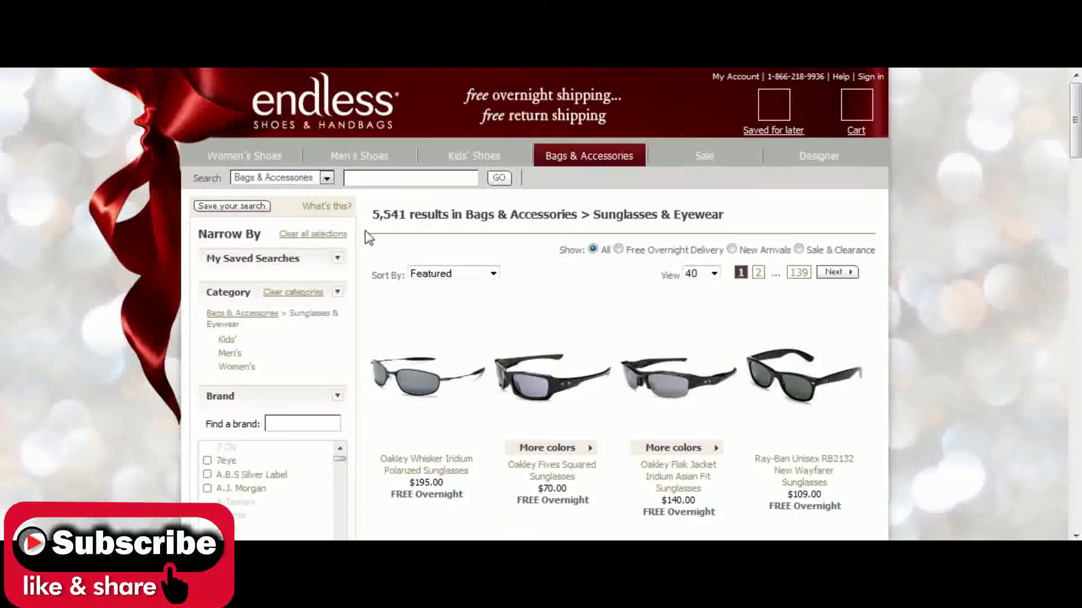
- Search Endless.com for gascan, listing 8 Oakley GasCan sunglasses
type("scan")
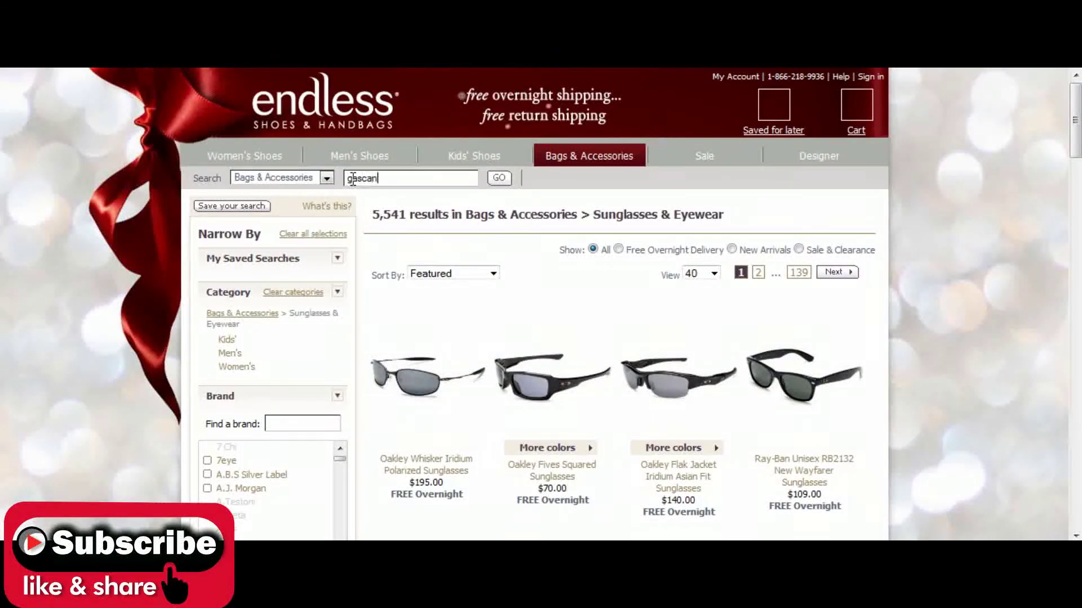
key("Return")
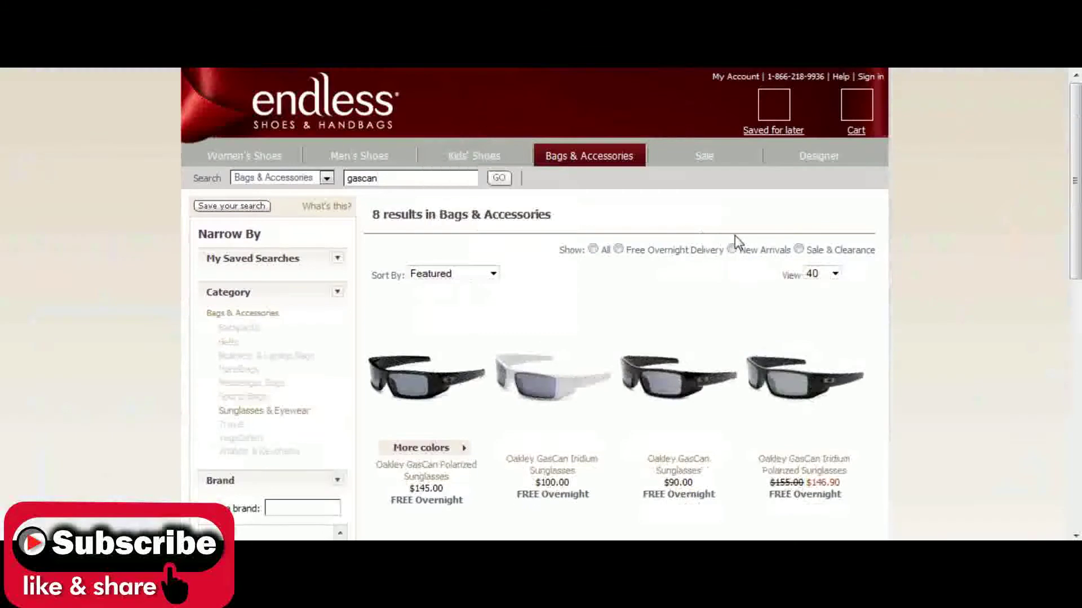
left_click_drag(1075, 137, 1076, 208)
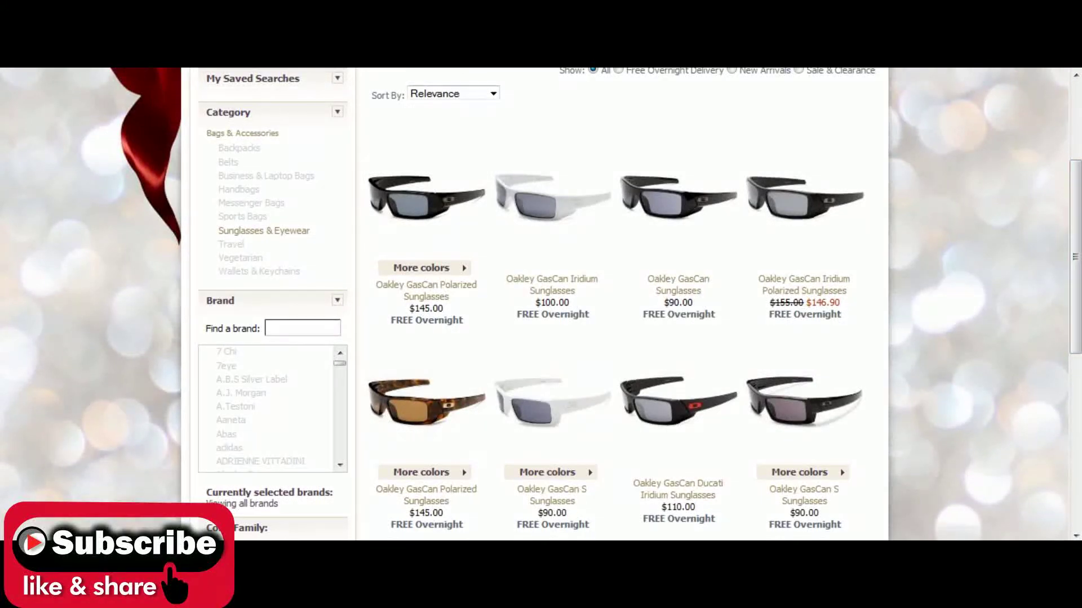
left_click(529, 76)
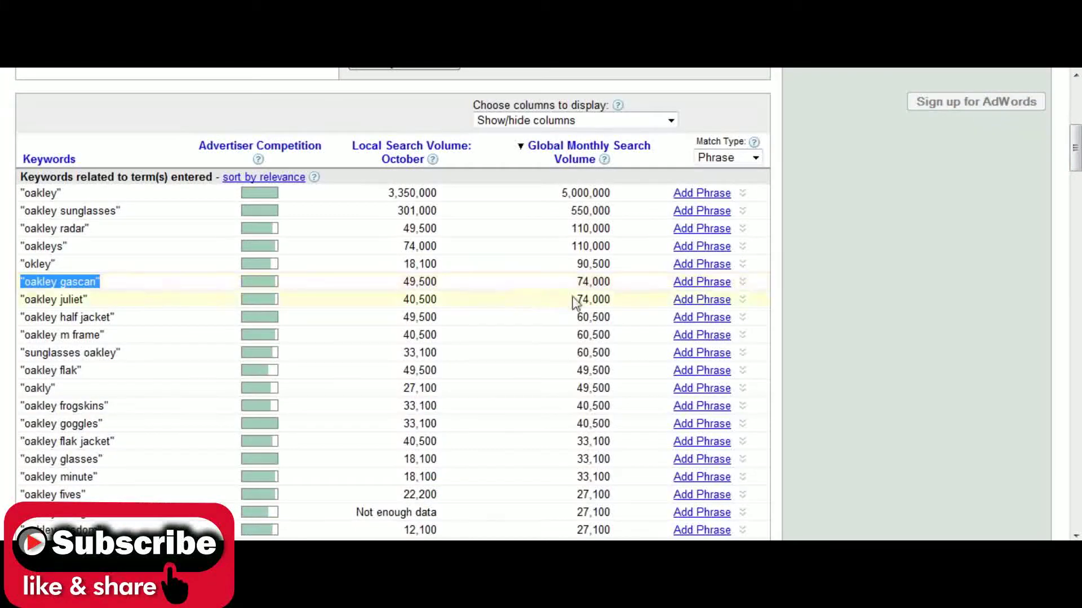
- Highlight the 'oakley gascan' keyword, with its 74,000 global monthly searches, in the AdWords results
left_click(279, 306)
left_click_drag(151, 280, 21, 282)
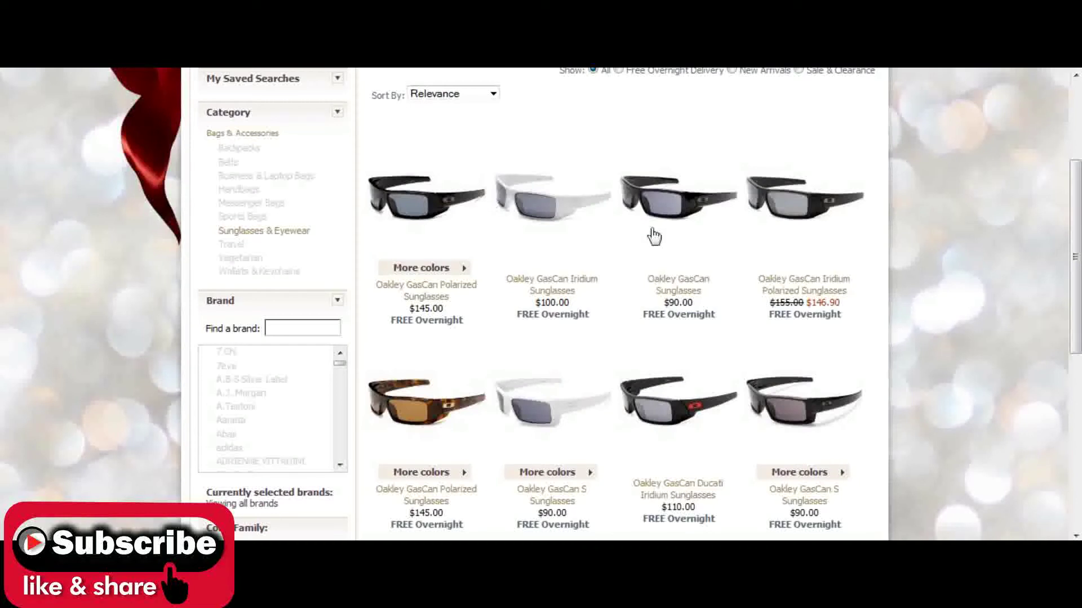
left_click_drag(1072, 166, 1053, 140)
mouse_move(256, 106)
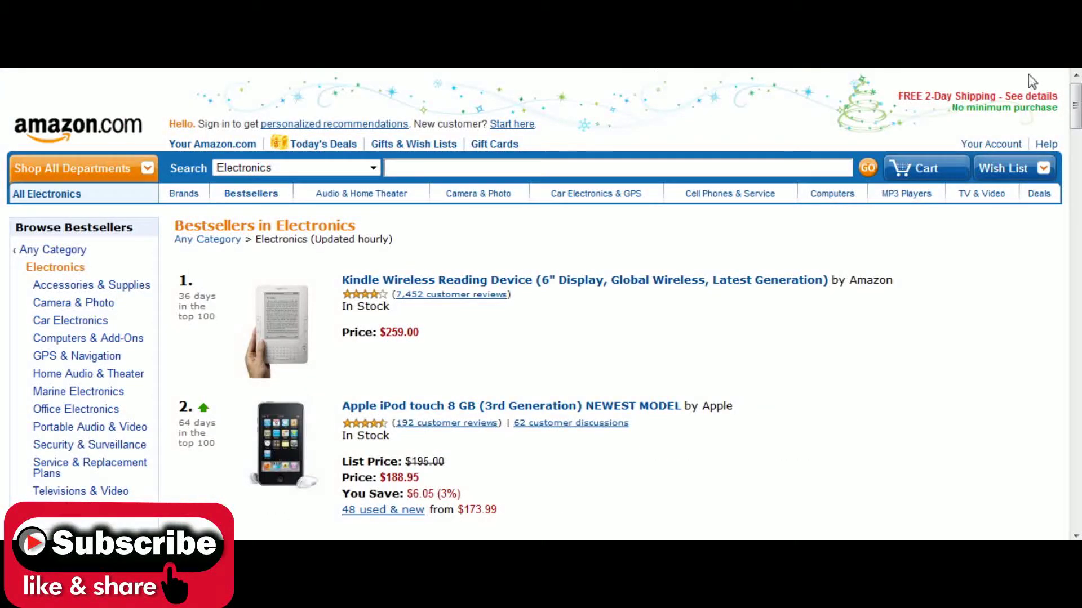
- Check the Garmin nüvi items in Amazon's bestsellers, then replace oakley with 'garmin nuvi'
left_click_drag(1077, 127, 1078, 203)
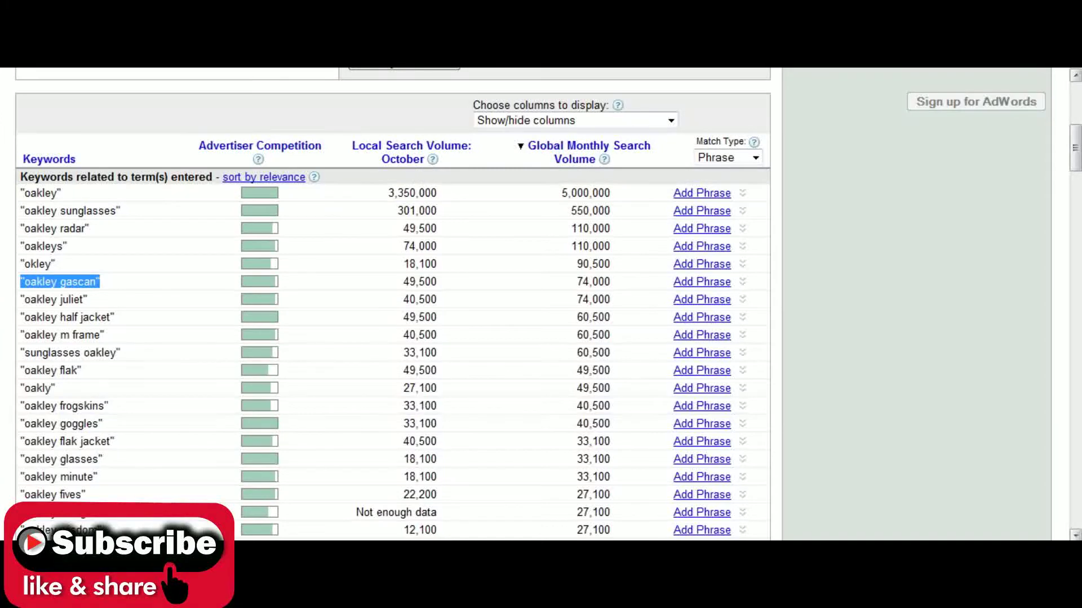
left_click_drag(1075, 163, 1075, 121)
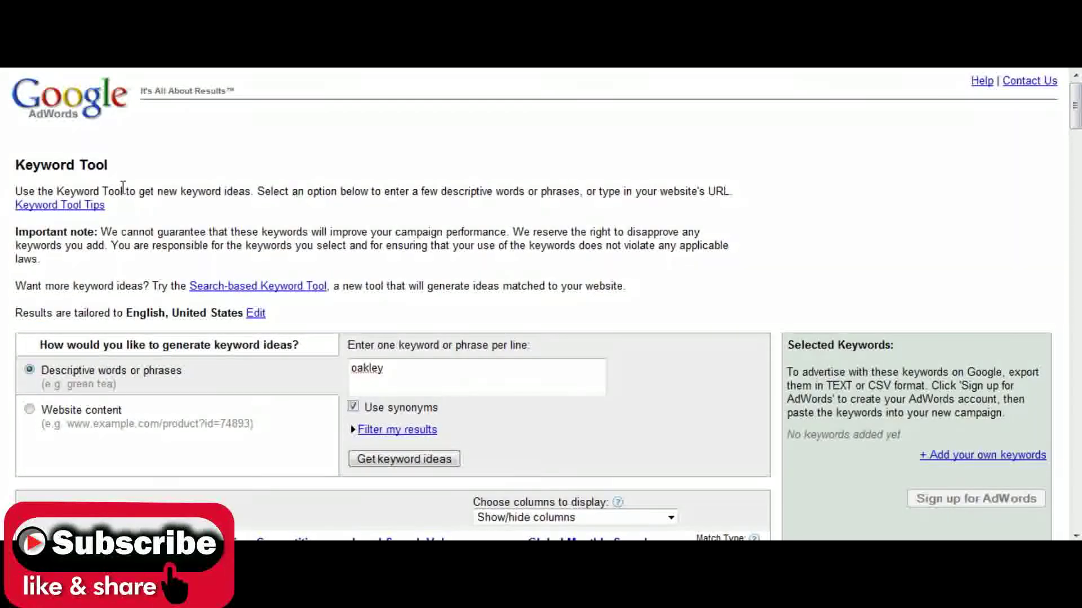
left_click_drag(415, 367, 276, 360)
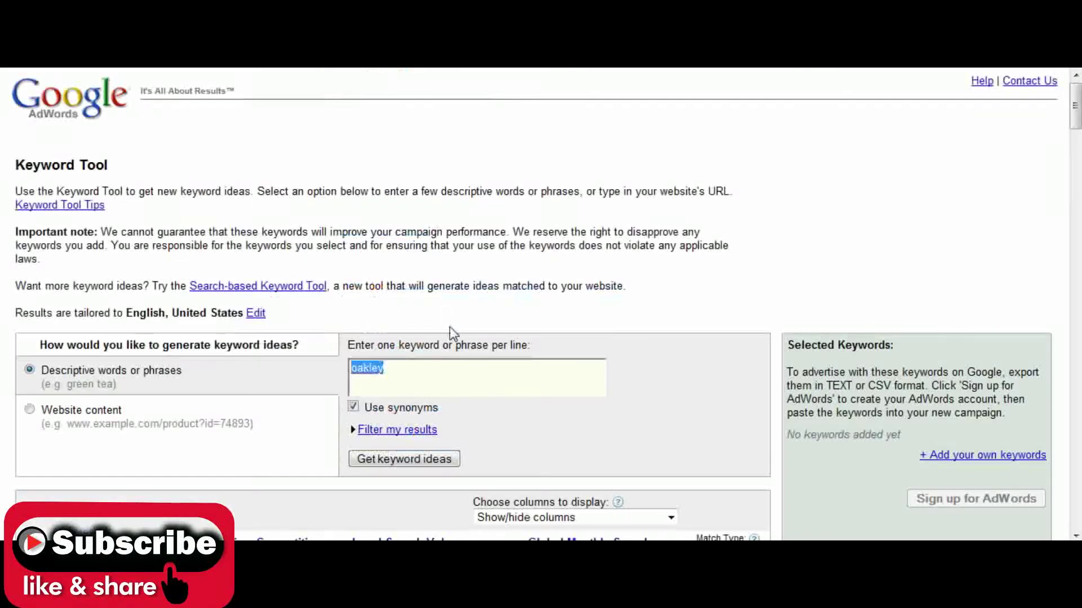
type("garm")
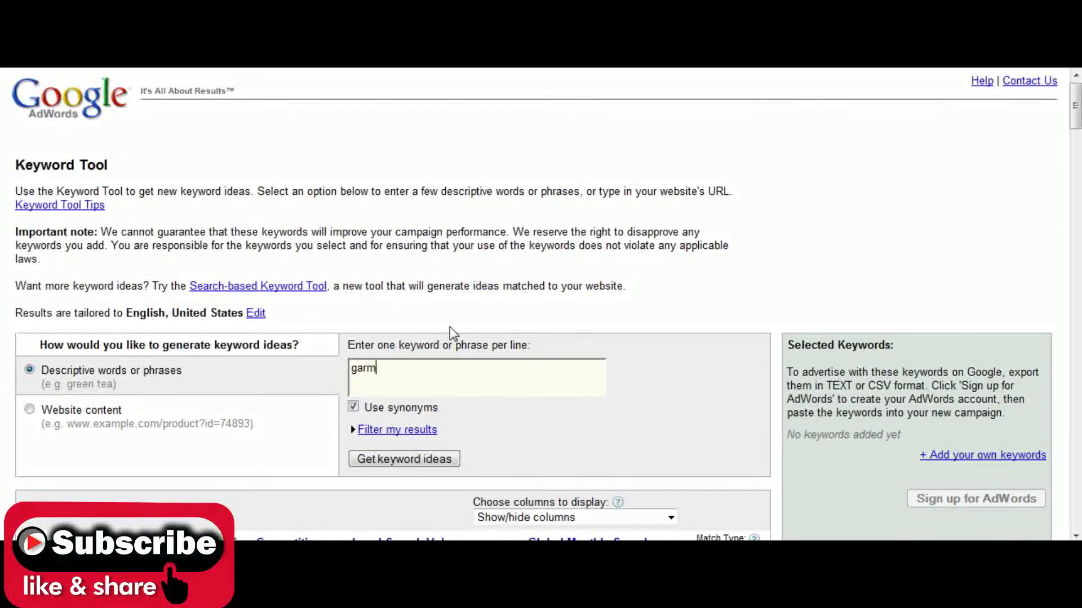
type("in nuvi")
- Get phrase-match ideas for garmin nuvi, led by 'garmin nuvi' at 2,740,000 global searches
left_click(374, 466)
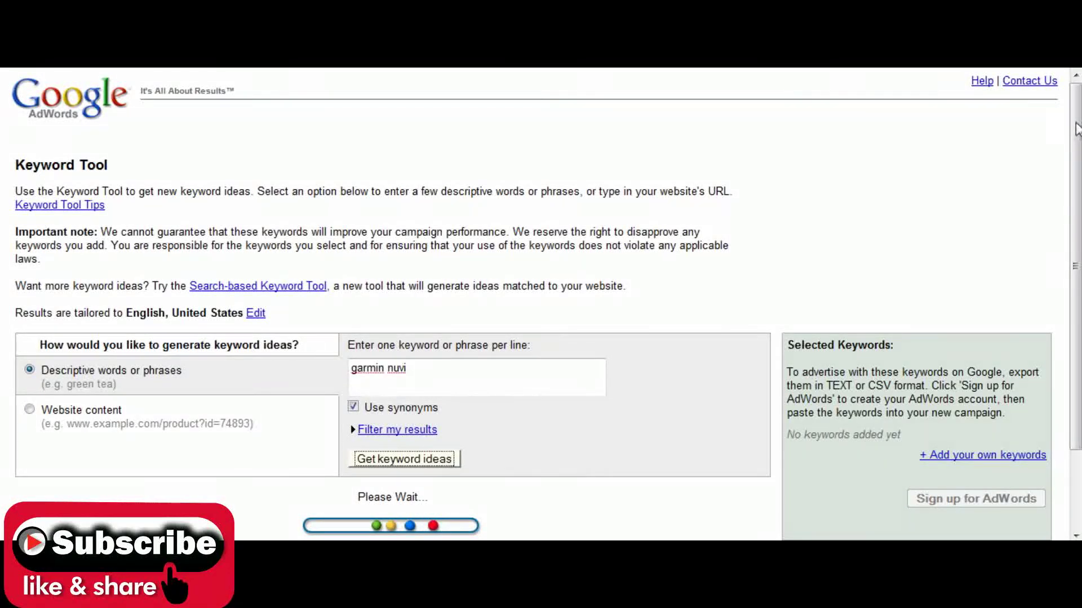
left_click_drag(1076, 124, 1076, 164)
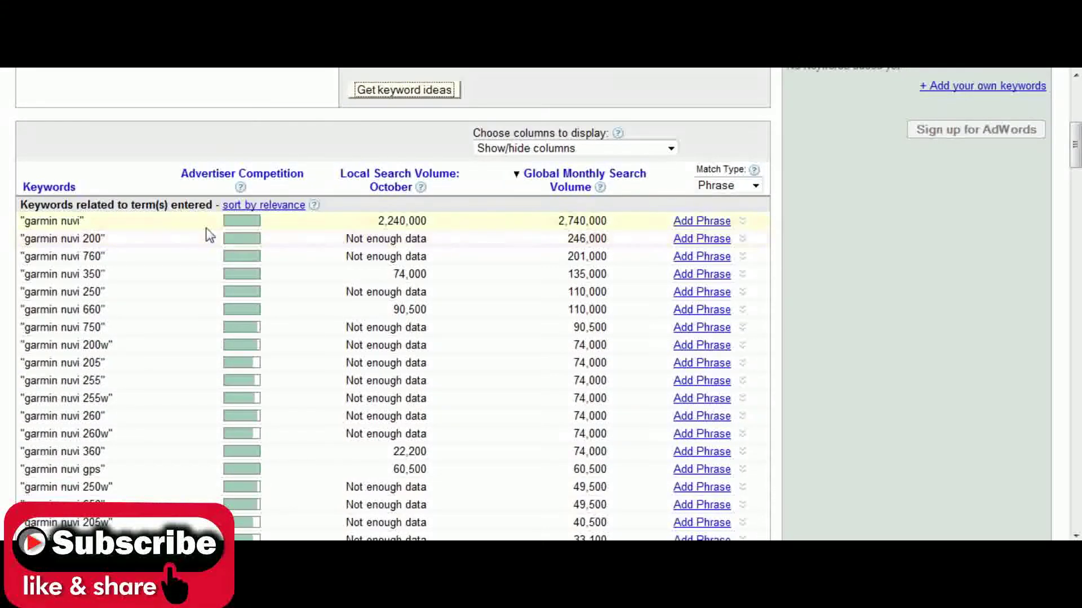
- Highlight the 'garmin nuvi 200w' keyword and scroll the garmin nuvi results
left_click(120, 242)
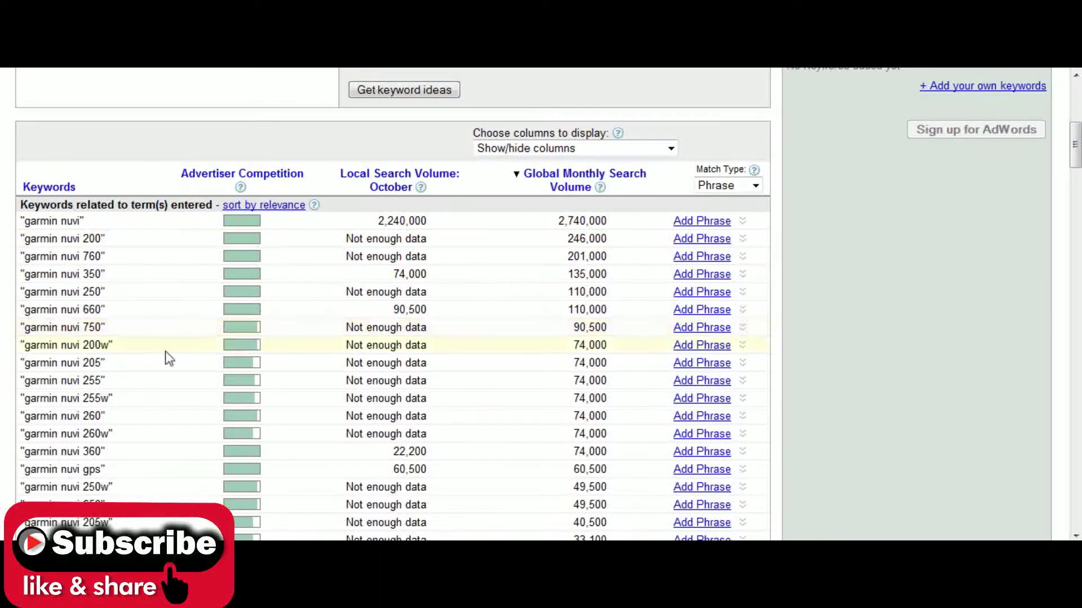
left_click_drag(141, 347, 61, 356)
left_click_drag(1074, 164, 1075, 127)
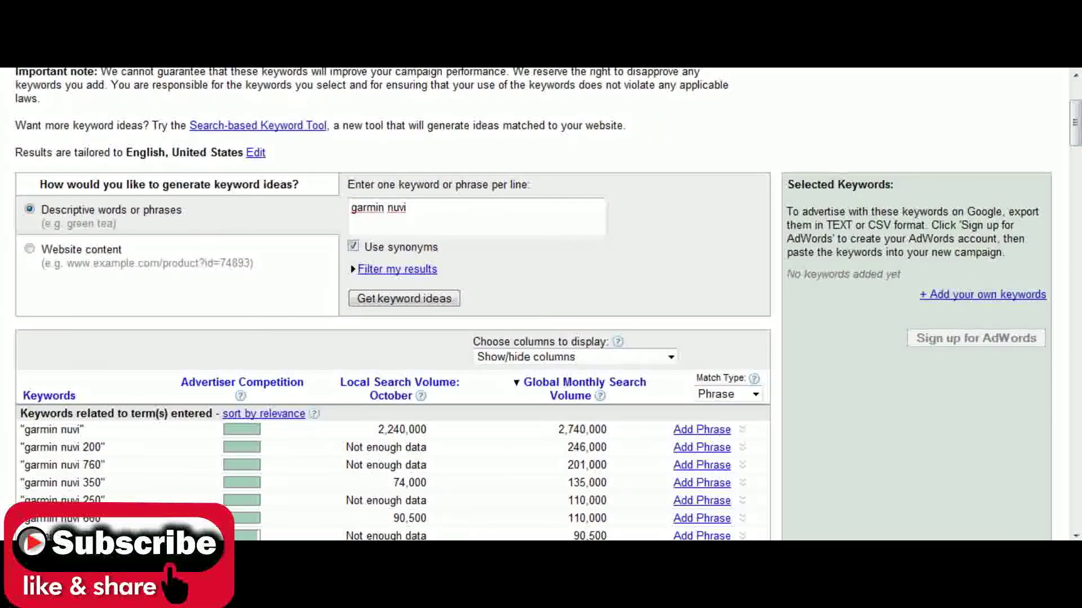